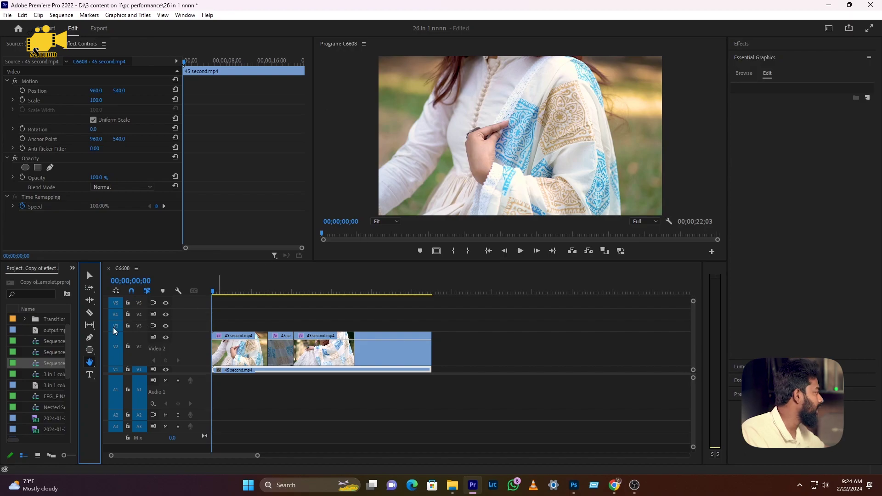
scroll(40, 340, "down", 2)
double_click(40, 397)
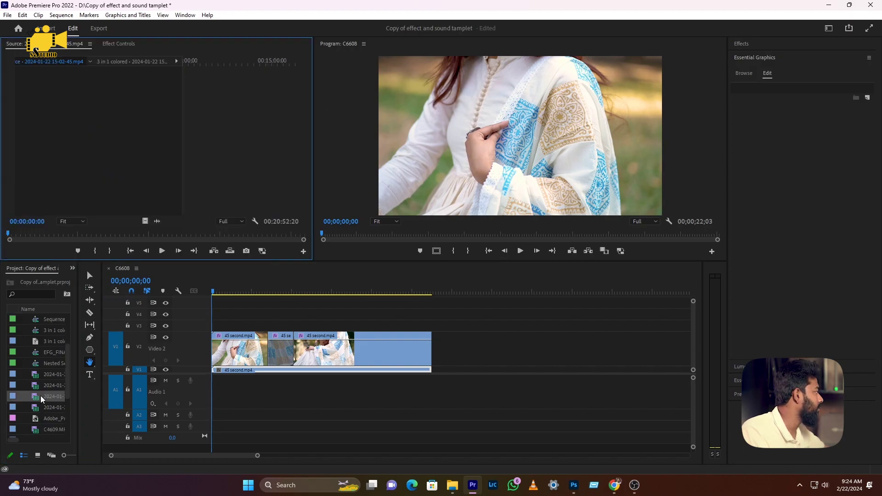
left_click(69, 221)
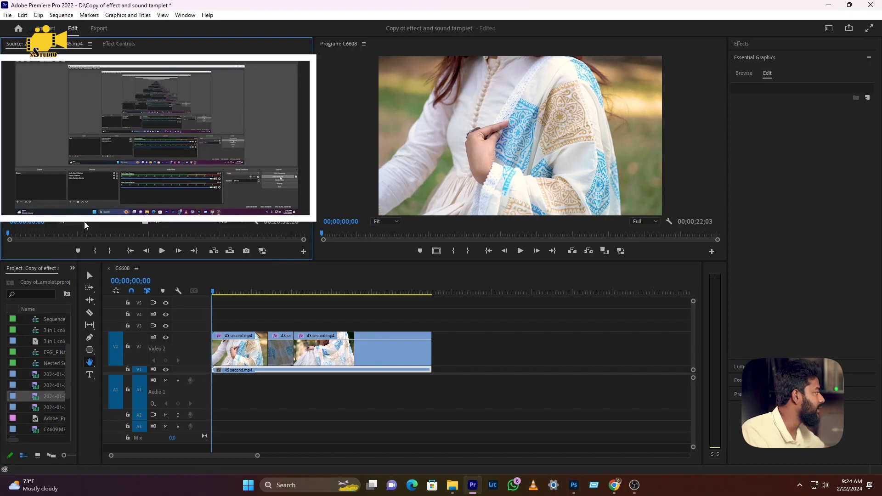
left_click(69, 269)
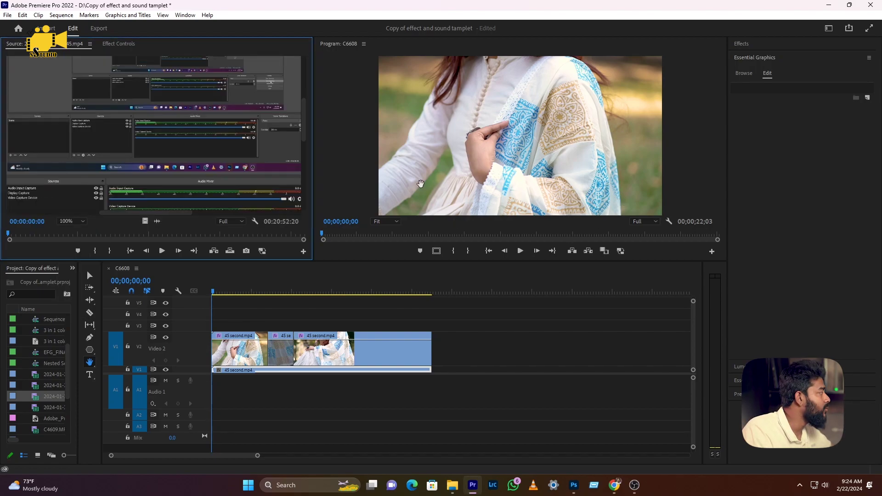
right_click(71, 45)
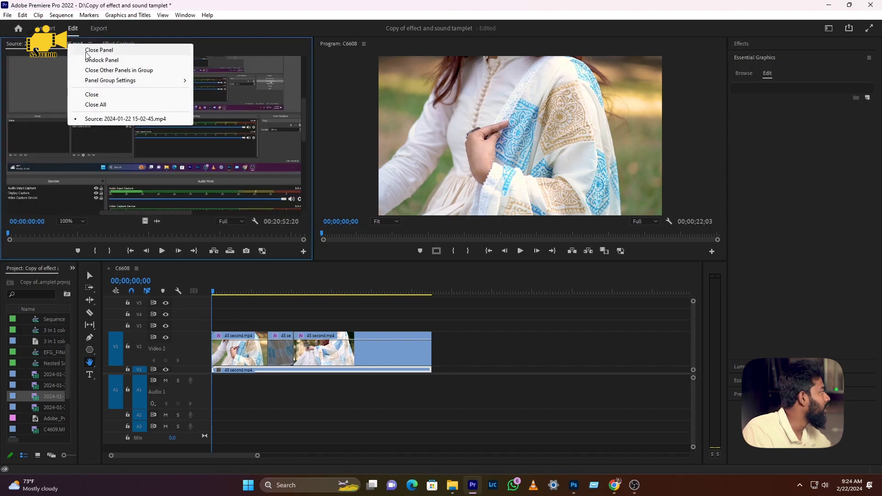
left_click(82, 52)
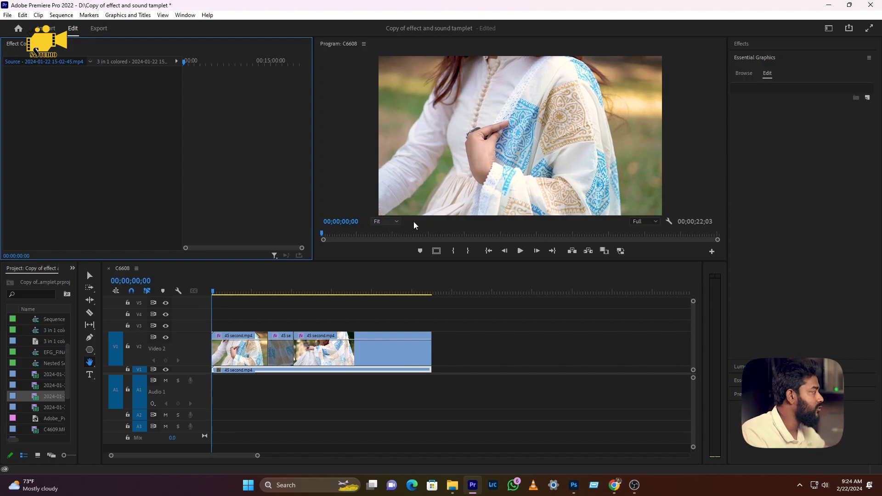
Drag the panel dividers so the Program monitor grows slightly and the timeline gets a bit shorter.
left_click_drag(347, 265, 348, 316)
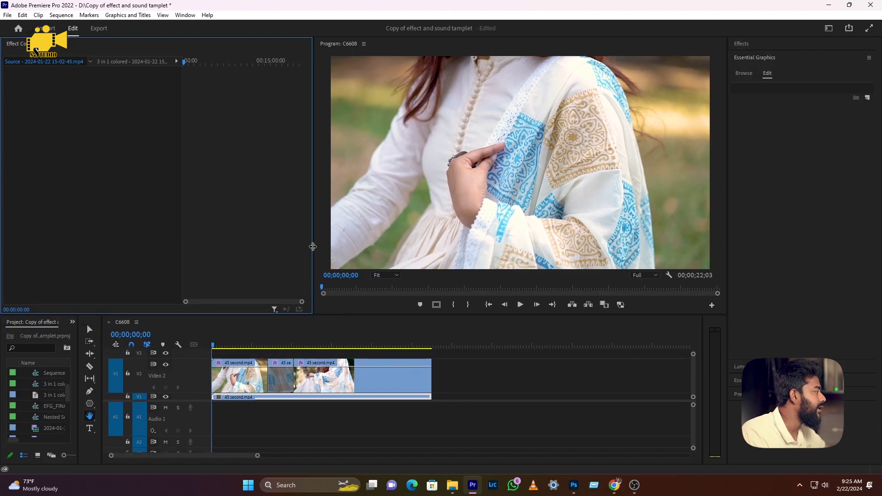
left_click_drag(313, 246, 212, 247)
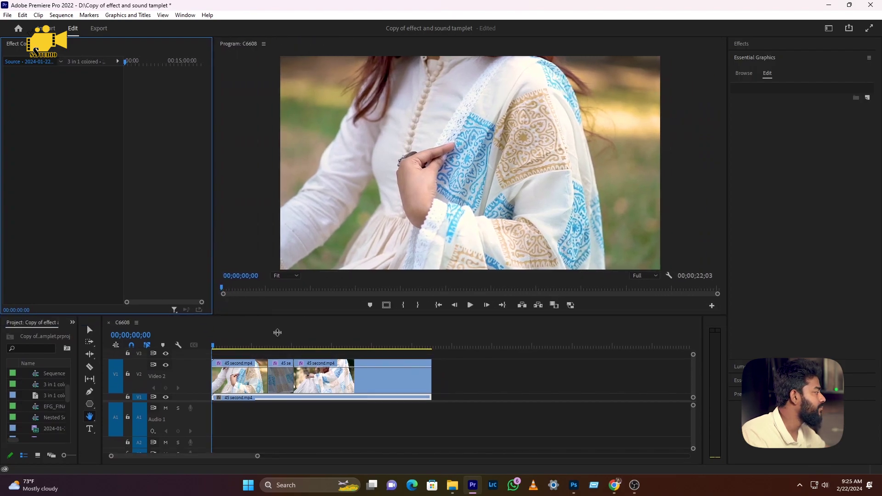
left_click_drag(281, 320, 298, 275)
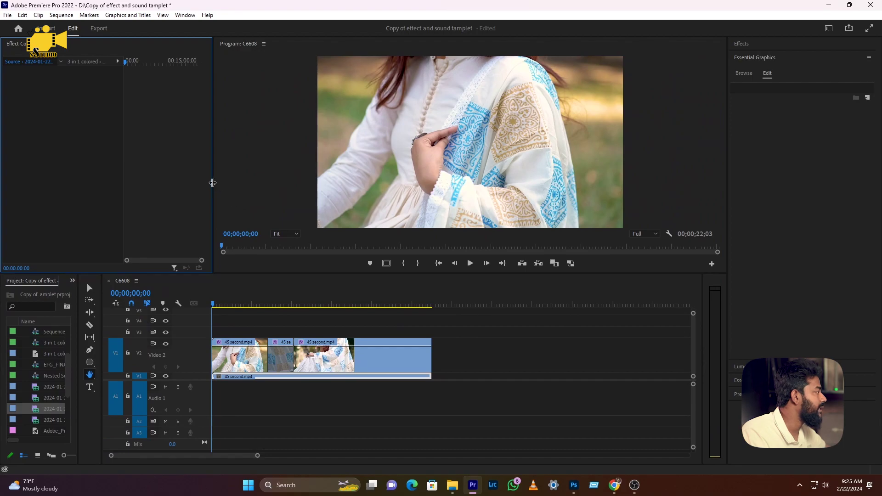
left_click_drag(213, 182, 307, 189)
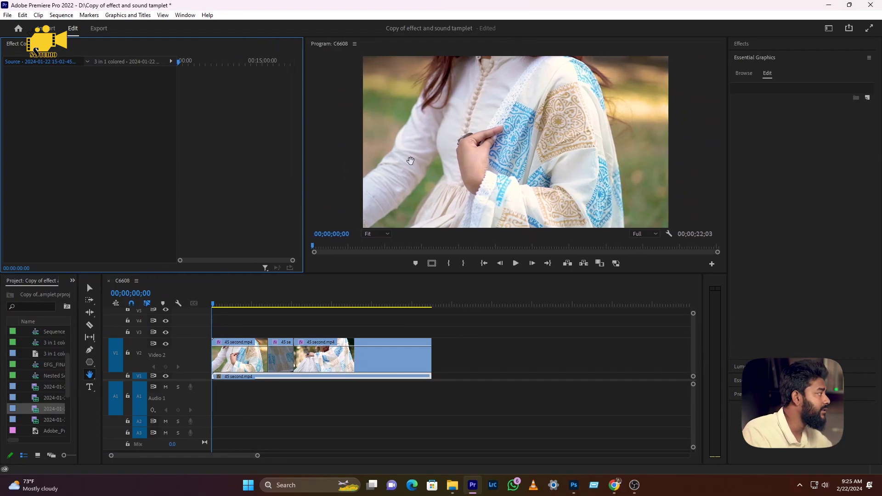
left_click(376, 234)
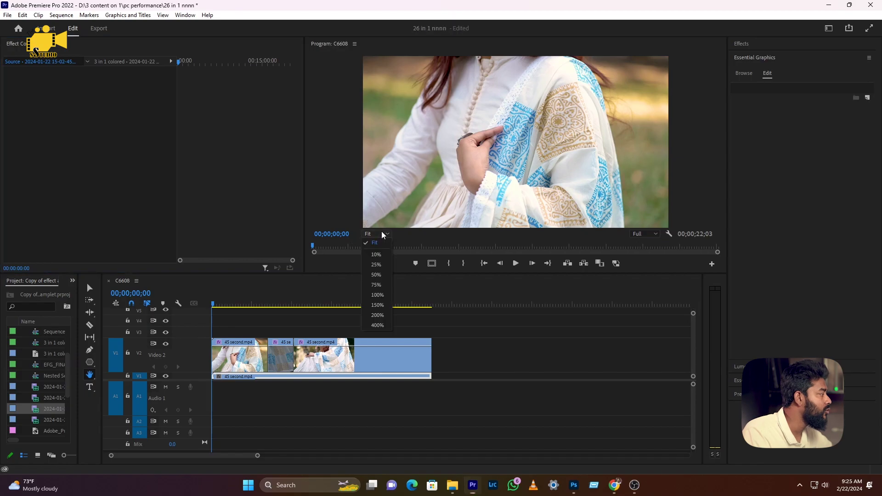
Choose 100% from the Program monitor's zoom level list.
left_click(377, 296)
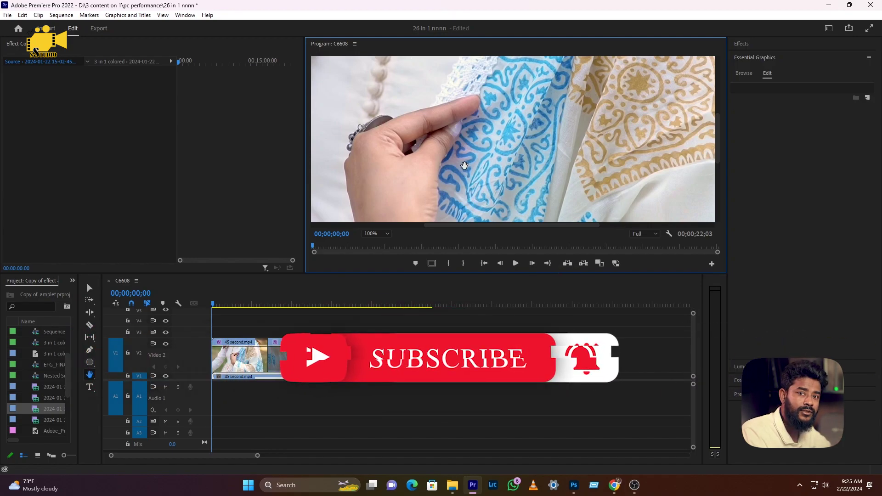
Pan the 100% Program monitor image with the Hand tool until the hand pinching the fabric shows.
left_click_drag(718, 137, 719, 164)
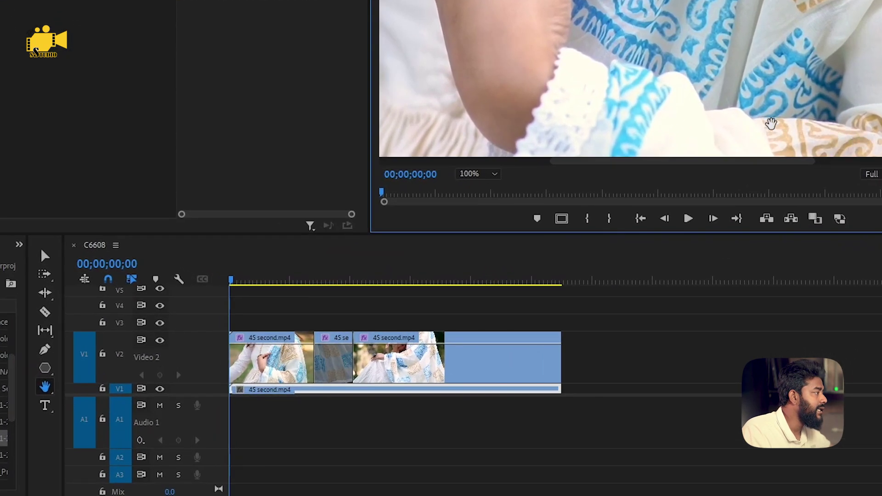
left_click_drag(770, 123, 840, 138)
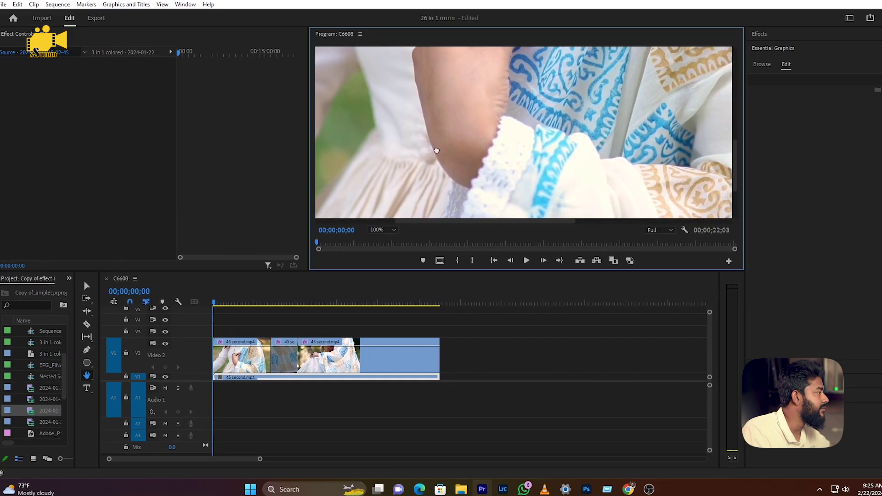
mouse_move(429, 149)
left_mouse_down()
mouse_move(563, 111)
mouse_move(463, 122)
mouse_move(442, 162)
mouse_move(500, 162)
left_mouse_up()
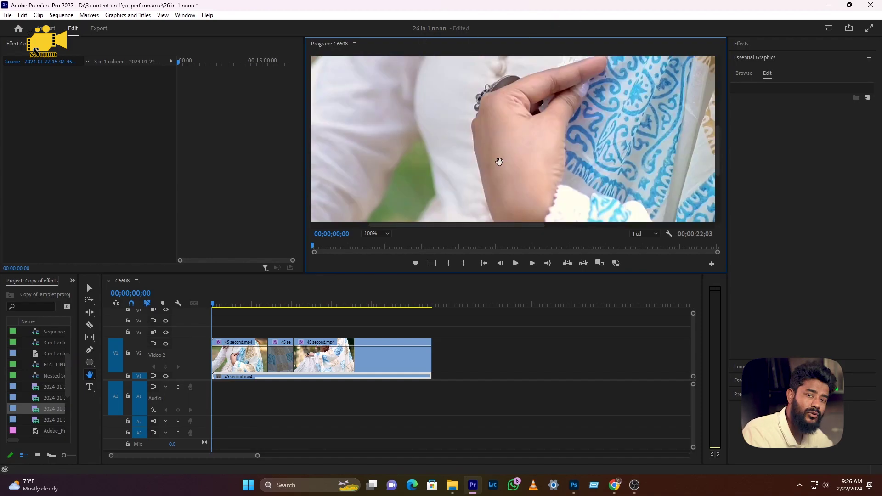
left_click(90, 376)
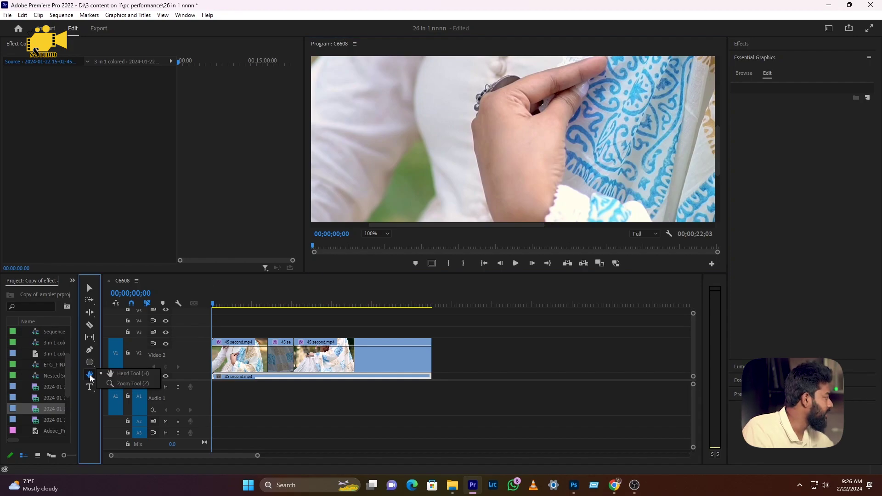
Return the Program monitor to Fit and switch from the Hand tool to the Zoom Tool (Z).
double_click(90, 376)
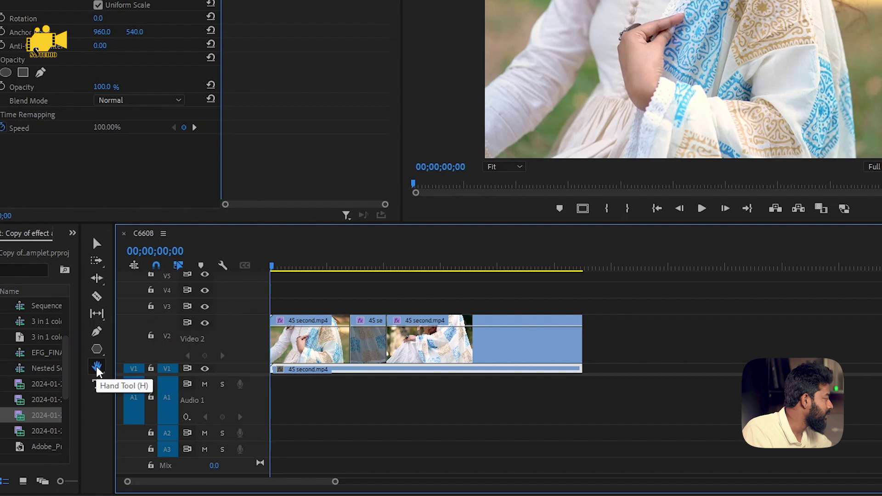
left_click(98, 368)
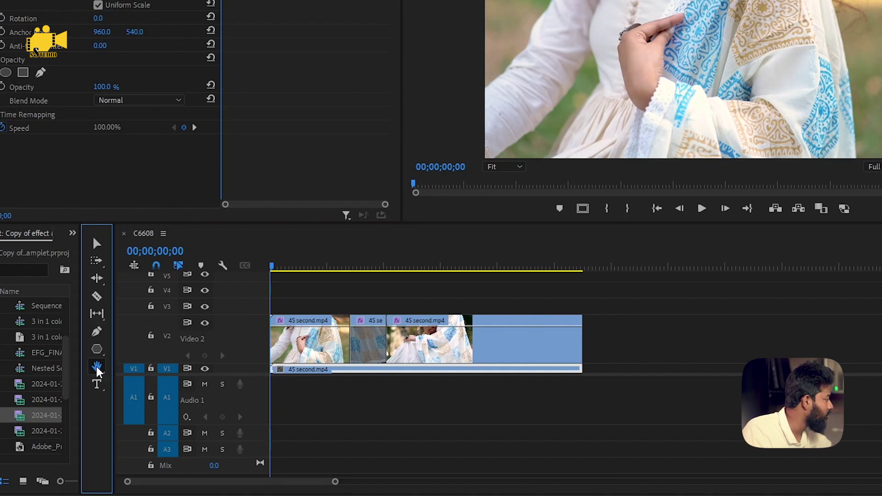
left_click(99, 370)
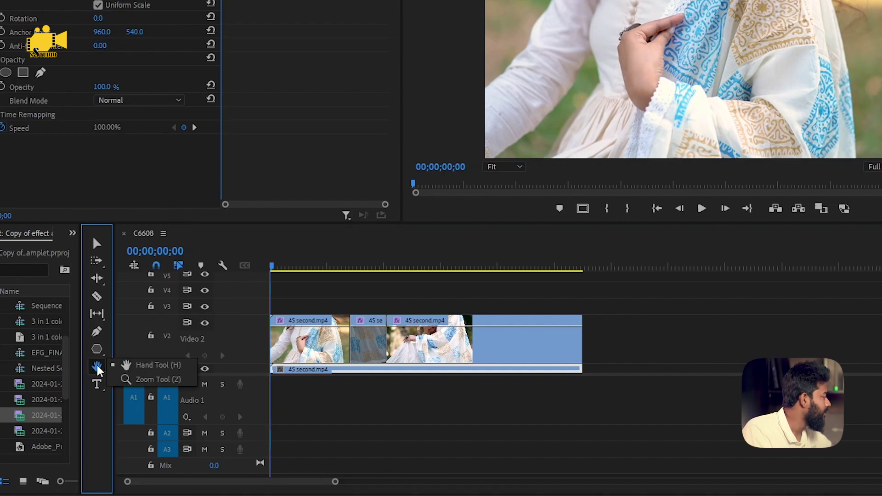
left_click(98, 370)
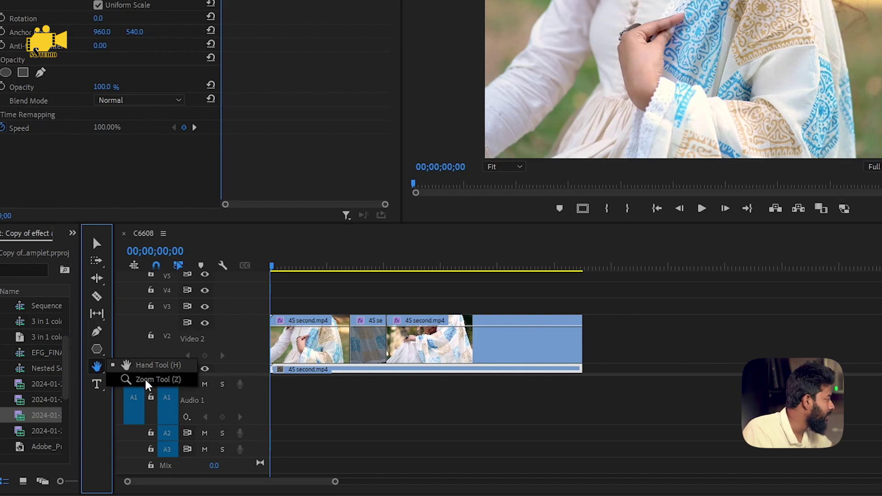
left_click(120, 381)
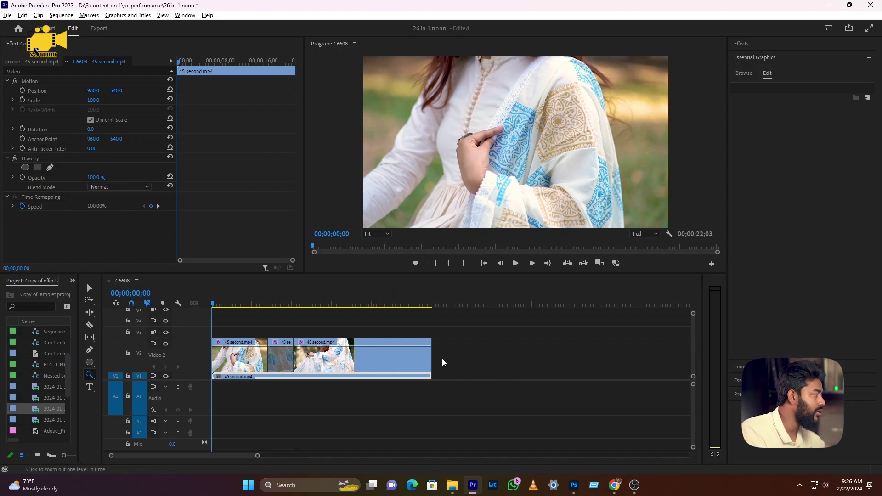
Click the timeline with the Zoom tool to zoom in, then Alt-click to zoom back out.
left_click(312, 369)
left_click(298, 368)
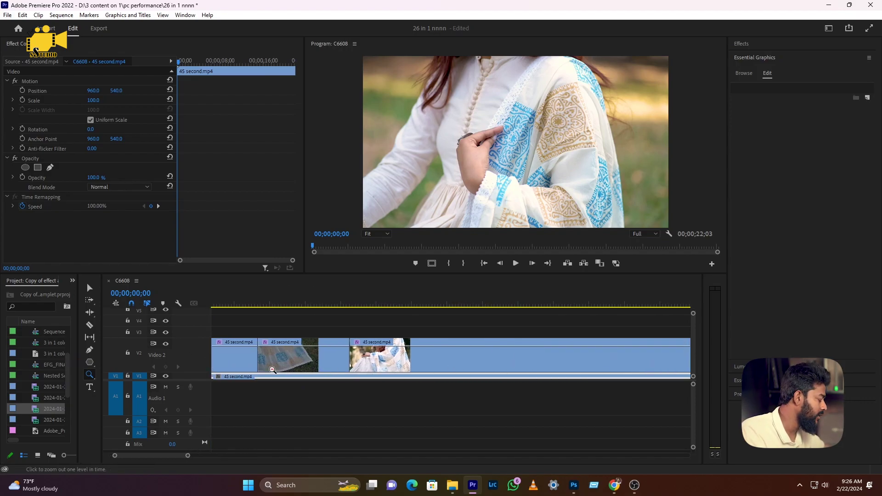
left_click(287, 368)
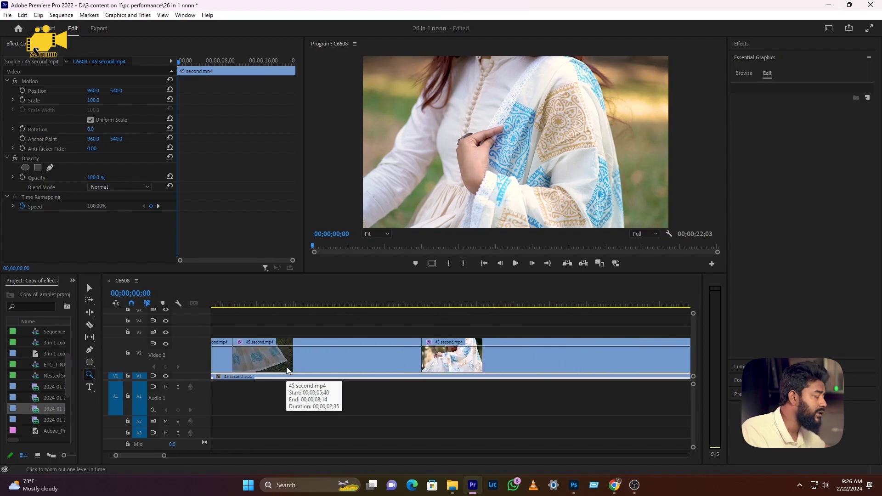
left_click(287, 367, "alt")
left_click(286, 367, "alt")
left_click(274, 371)
left_click(274, 370)
left_click(275, 369)
left_click(276, 368, "alt")
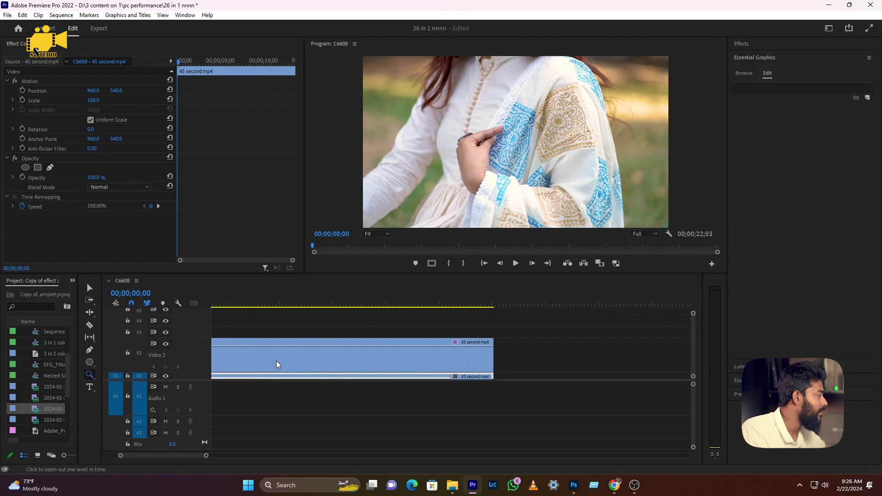
left_click(277, 366, "alt")
left_click(277, 363, "alt")
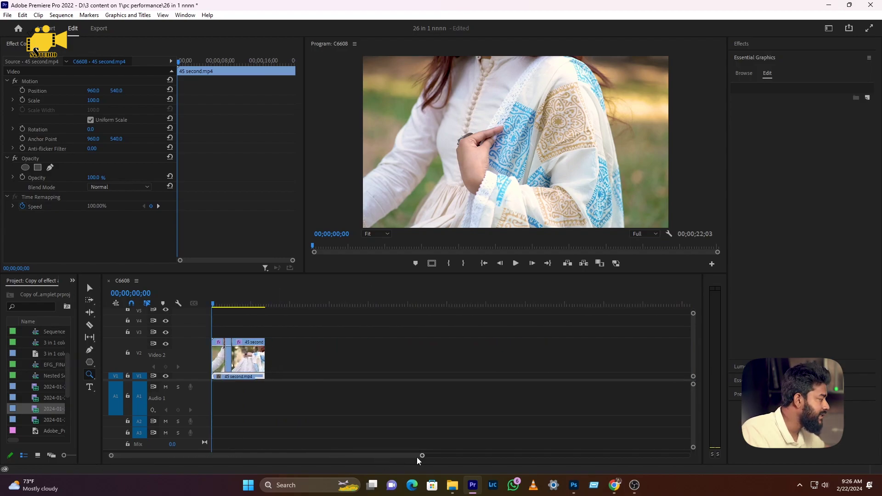
Drag the timeline zoom bar's handle left so the three V2 clips span most of the track.
left_click_drag(235, 460, 266, 461)
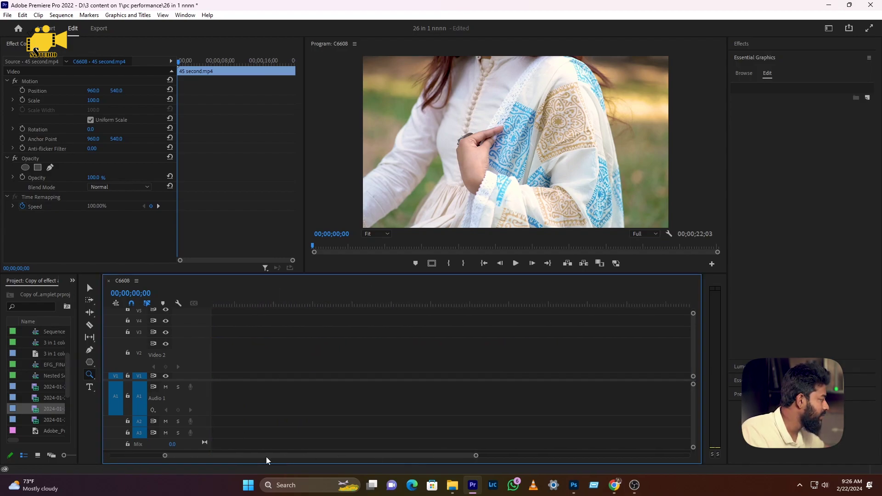
left_click_drag(422, 456, 257, 456)
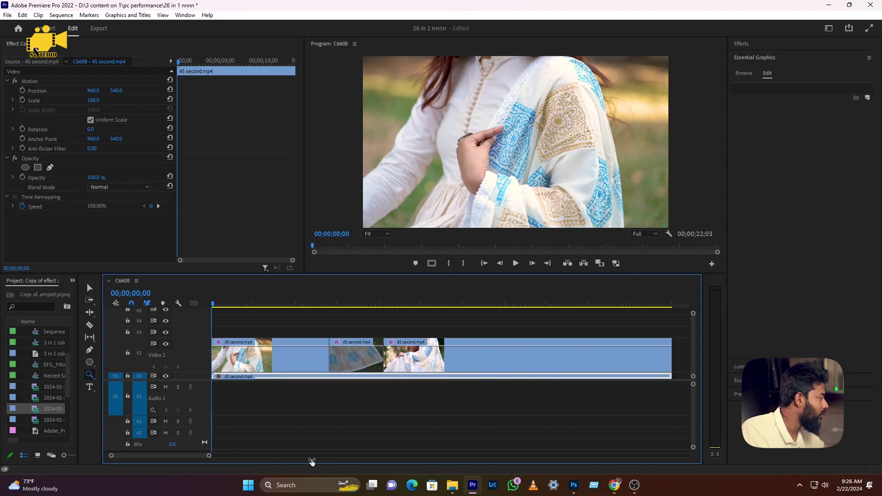
left_click_drag(410, 464, 427, 466)
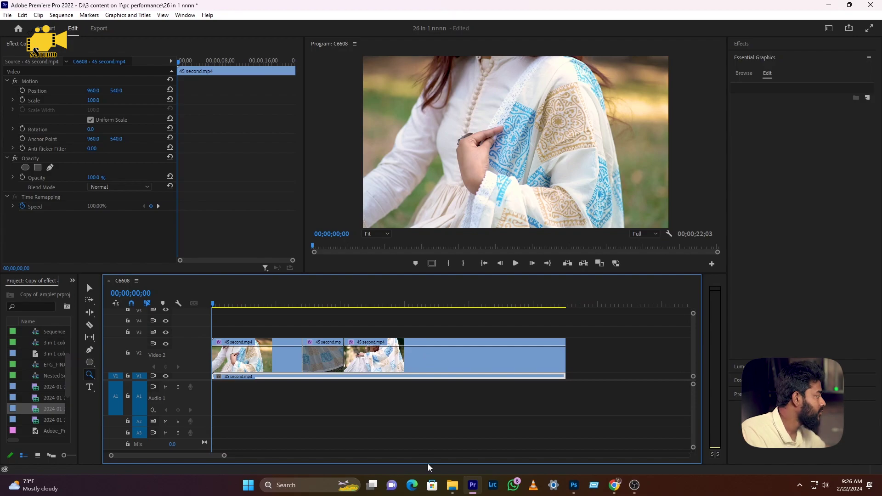
left_click(89, 376)
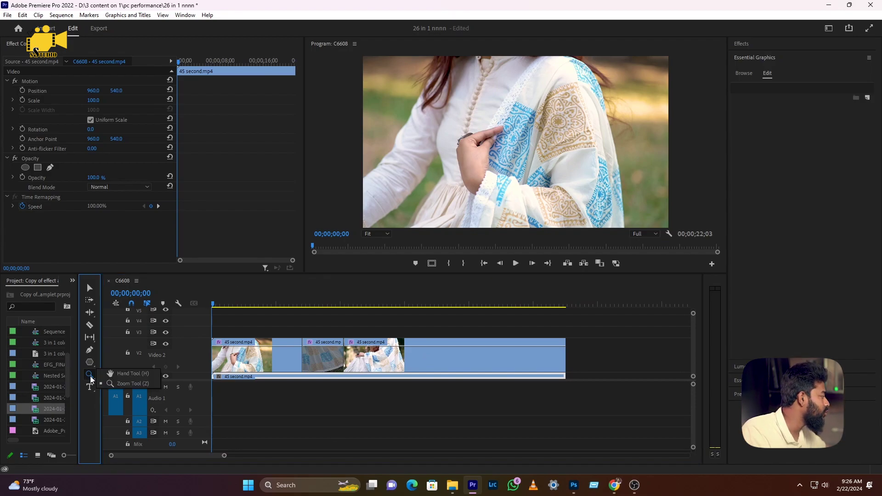
left_click(131, 383)
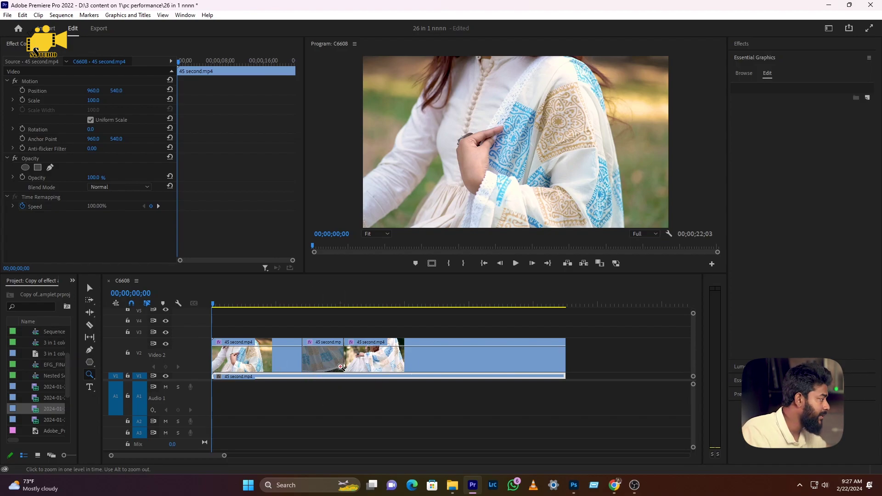
left_click(338, 363)
left_click(347, 361)
left_click(352, 360)
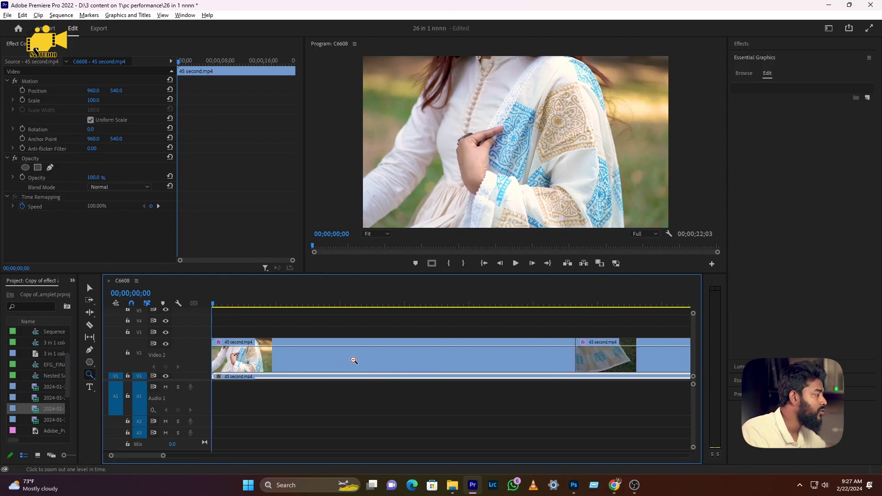
left_click(353, 361, "alt")
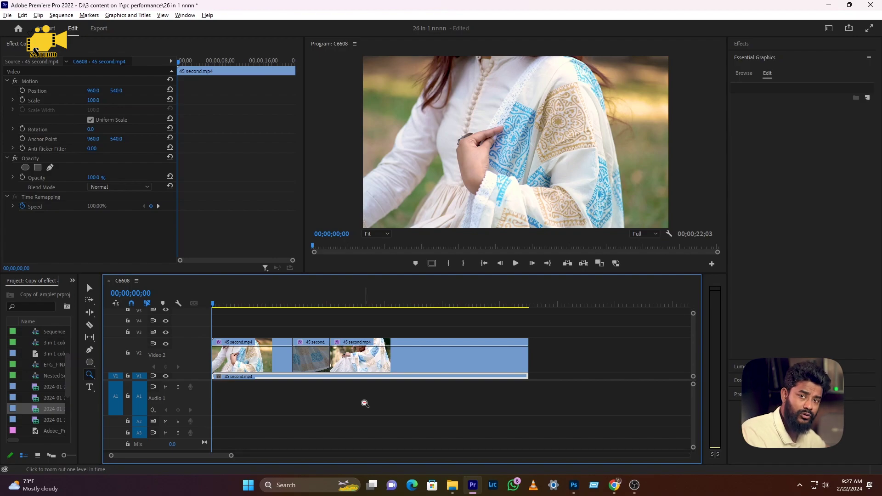
scroll(365, 403, "up", 2)
scroll(365, 403, "down", 2)
scroll(363, 408, "down", 3)
scroll(361, 410, "down", 1)
mouse_move(300, 458)
left_mouse_down()
mouse_move(227, 459)
mouse_move(299, 461)
left_mouse_up()
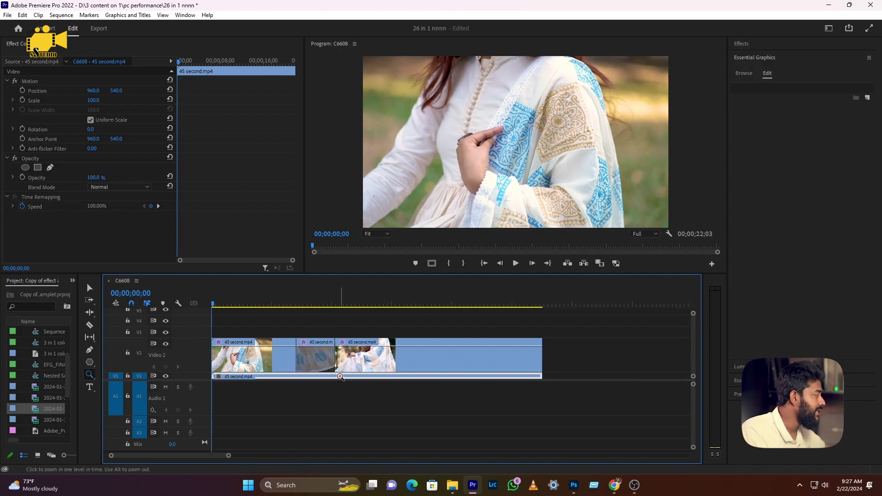